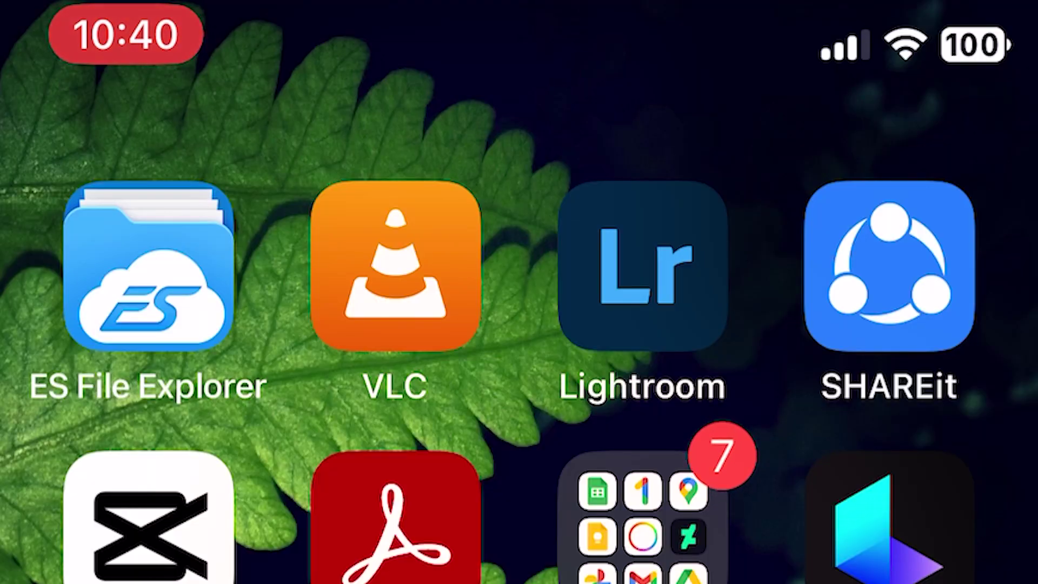
Open VLC on the iPhone
left_click(396, 265)
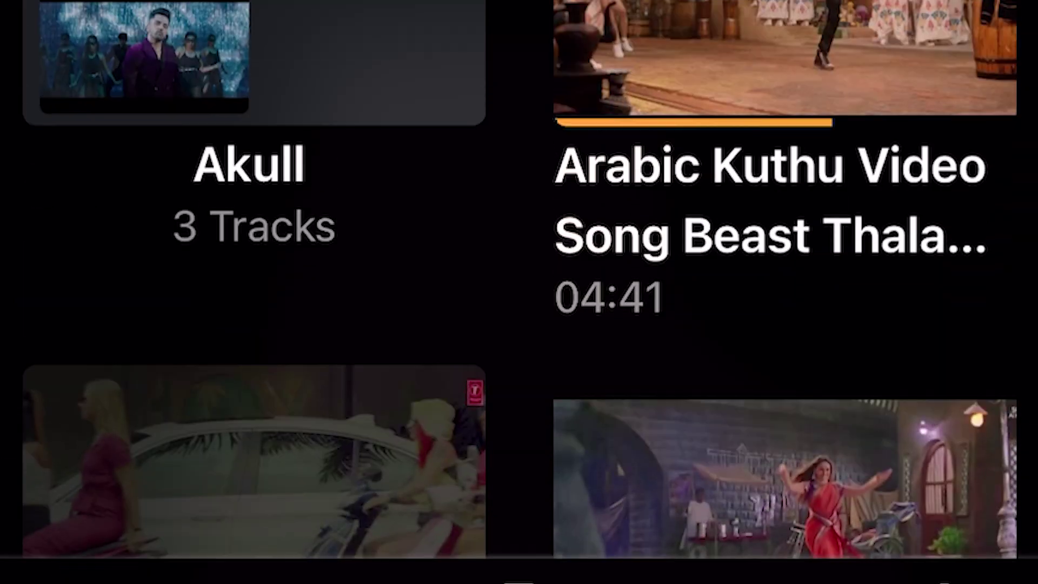
left_click(731, 427)
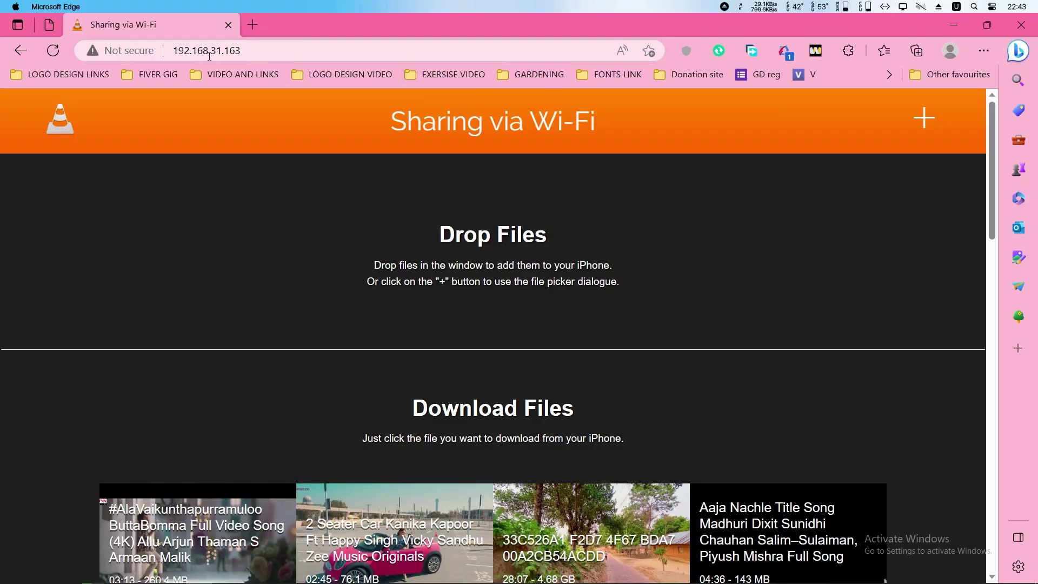
Try to send 1fd380549b5ac6cd90bd94bd36741aa8.jpg from the computer's Downloads folder to the iPhone through the Wi-Fi sharing page
left_click(255, 49)
left_click(724, 188)
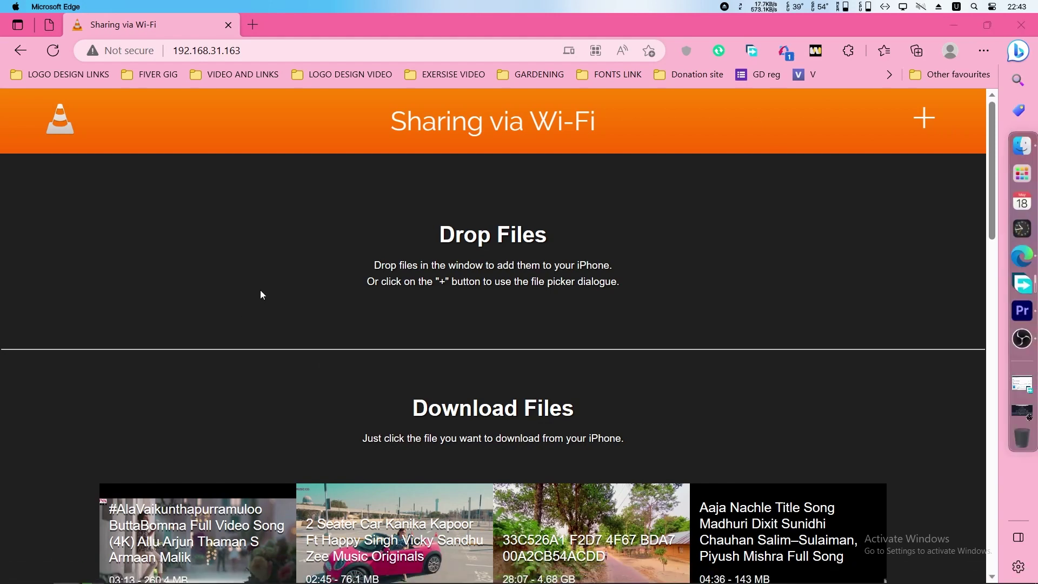
key("super+e")
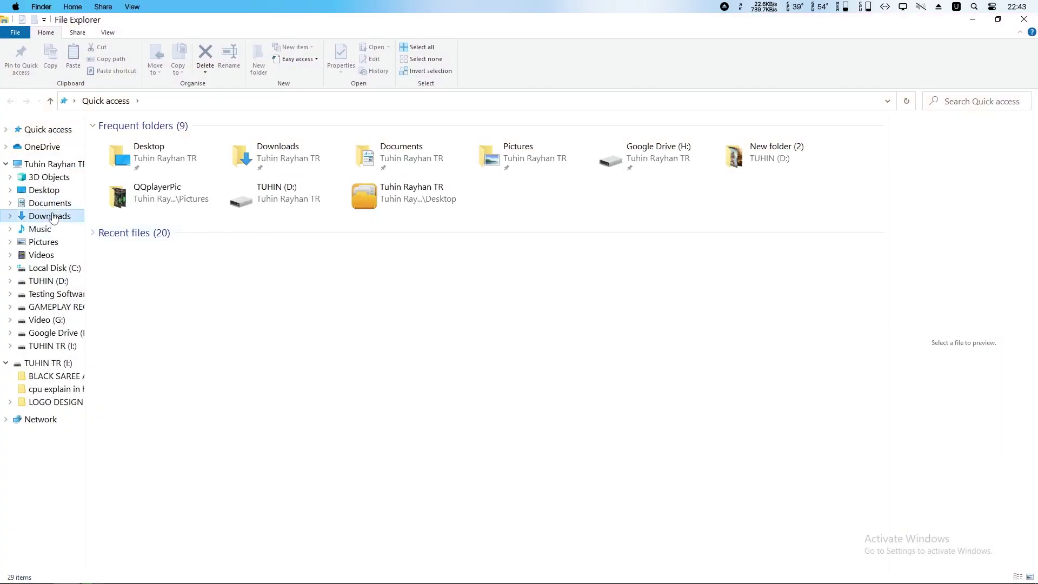
left_click(52, 218)
left_click_drag(229, 339, 530, 244)
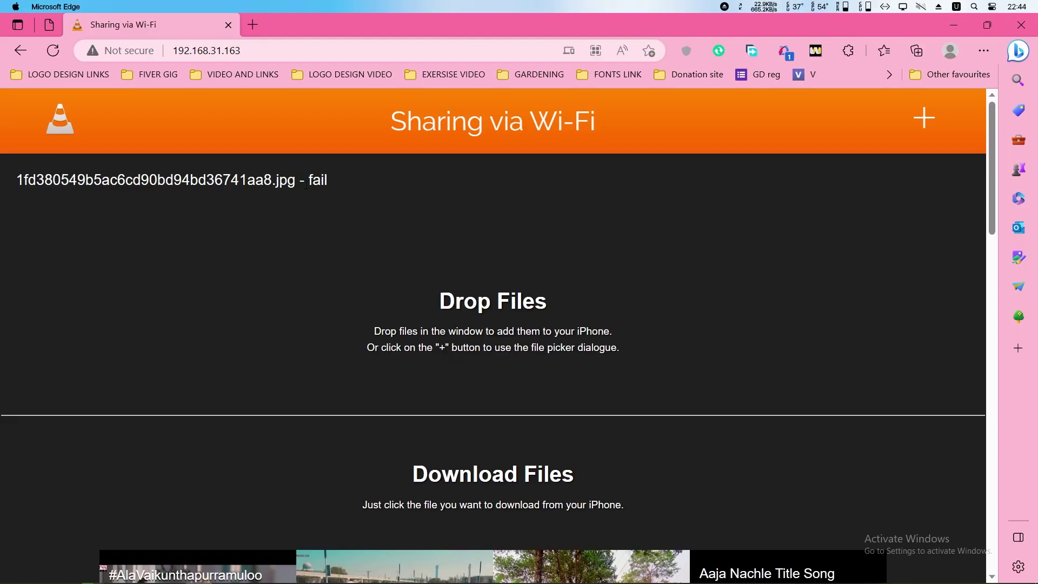
right_click(311, 184)
left_click(192, 248)
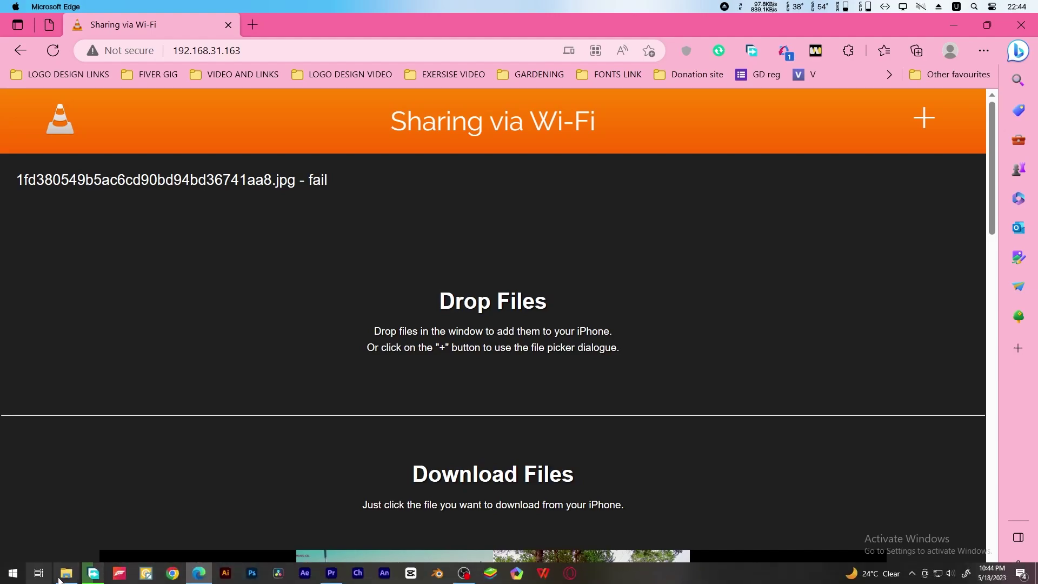
Upload 1fd380549b5ac6cd90bd94bd36741aa8.jpg again from File Explorer to the sharing page and check its transfer progress
left_click(66, 573)
left_click_drag(235, 307, 467, 301)
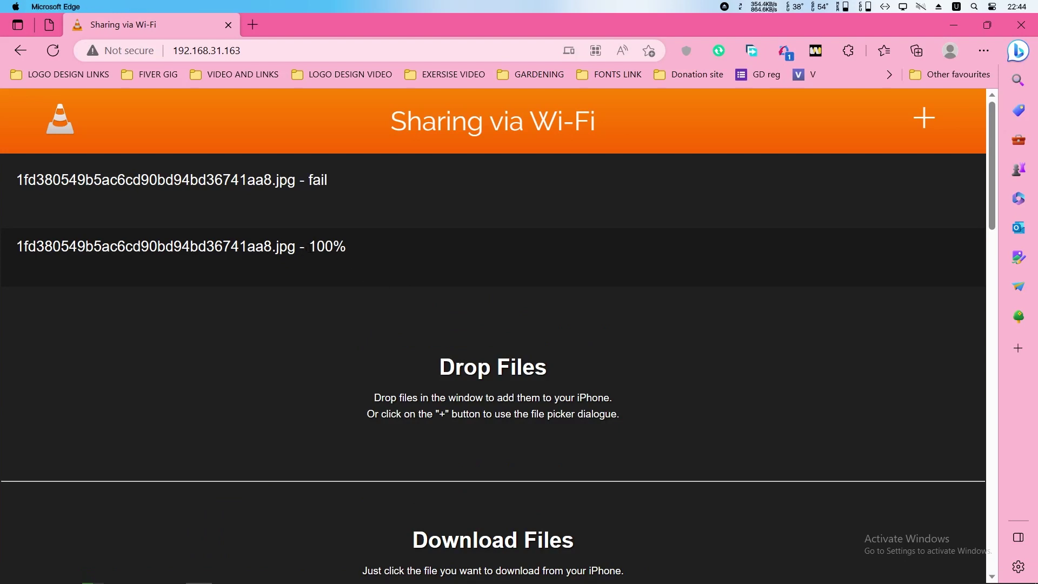
left_click_drag(310, 248, 375, 248)
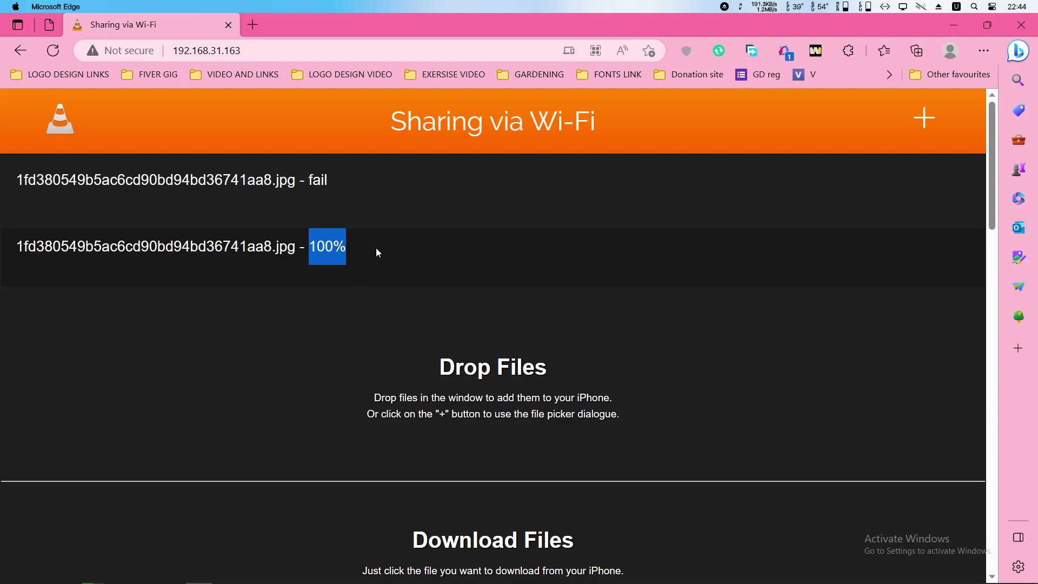
left_click(290, 296)
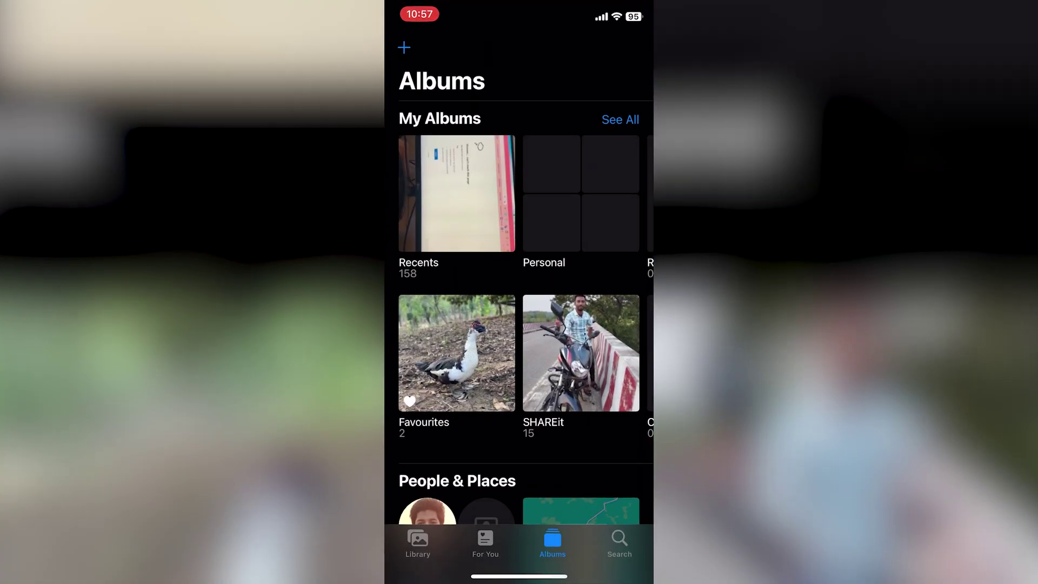
Open the newest 0:58 video in the iPhone's Recents album and share it with the Save to Files option
left_click(458, 208)
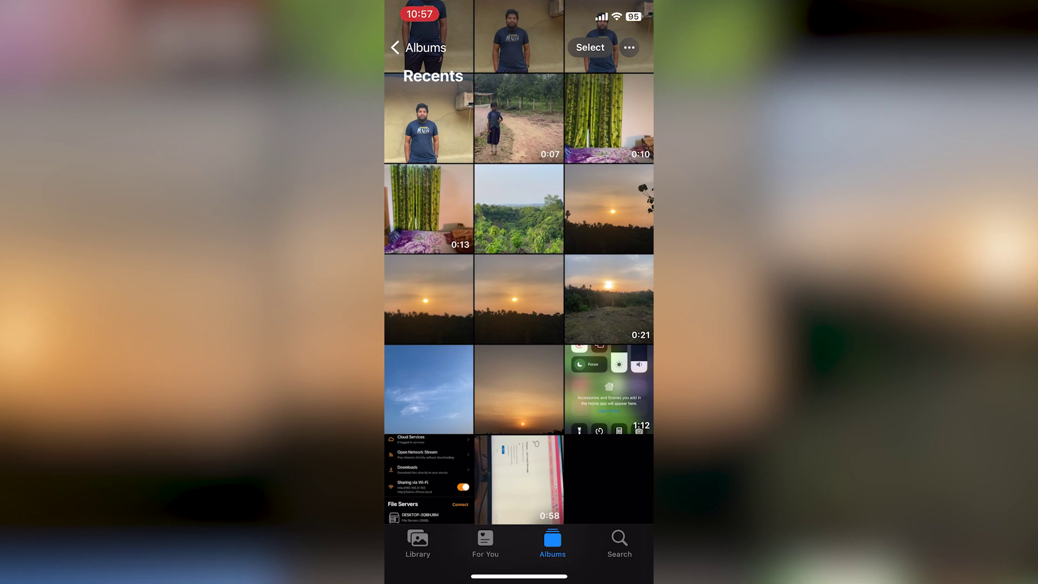
left_click(519, 480)
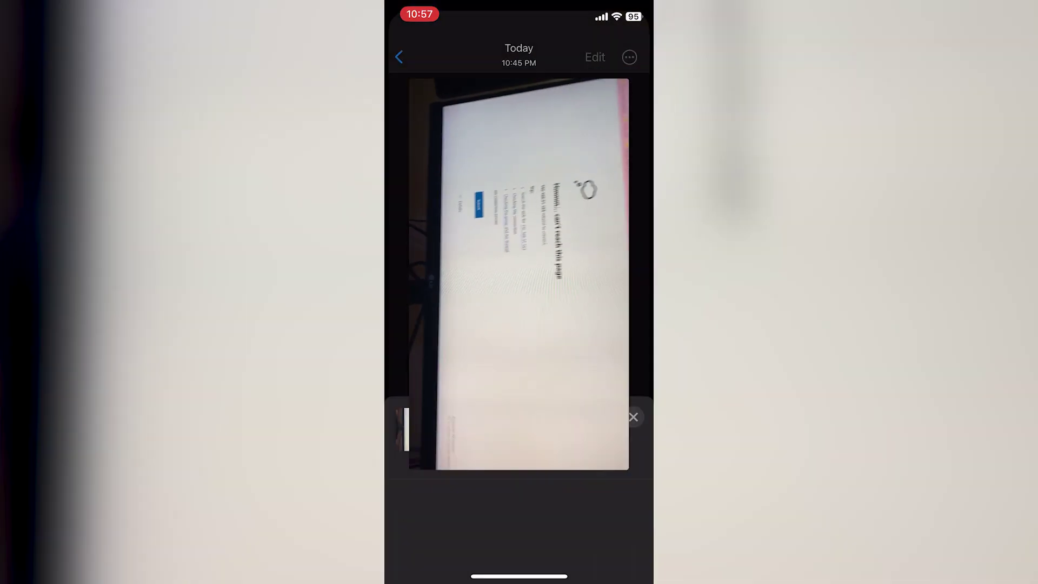
left_click(403, 549)
scroll(519, 379, "down", 5)
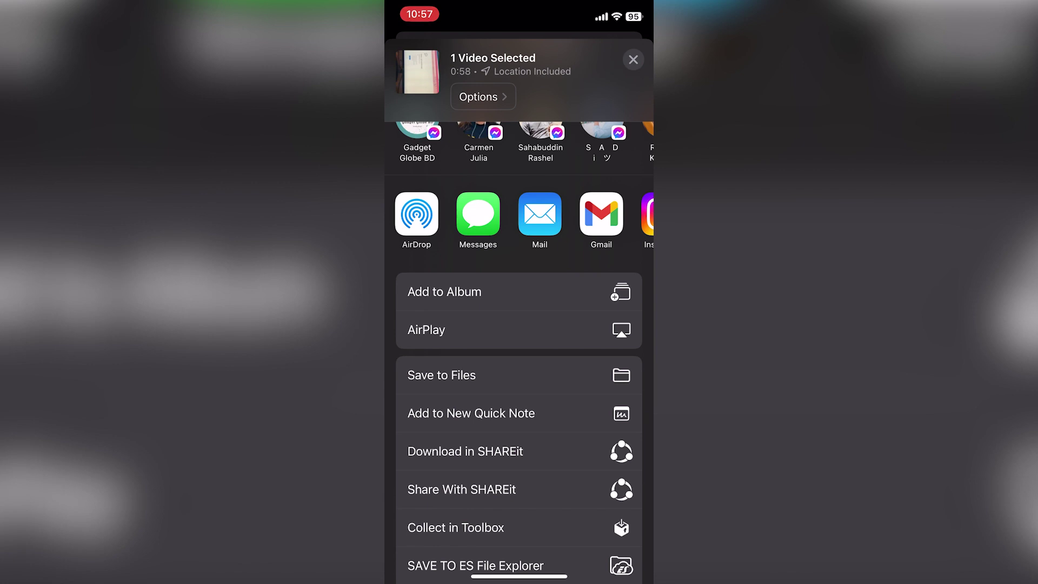
left_click(441, 375)
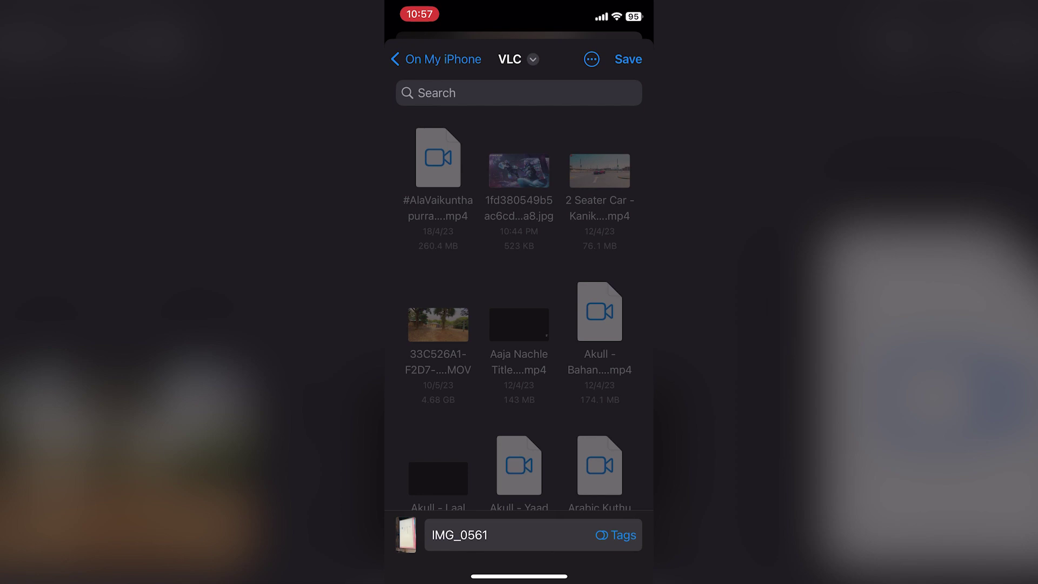
Save the video as IMG_0561 in the VLC folder under On My iPhone
left_click(436, 59)
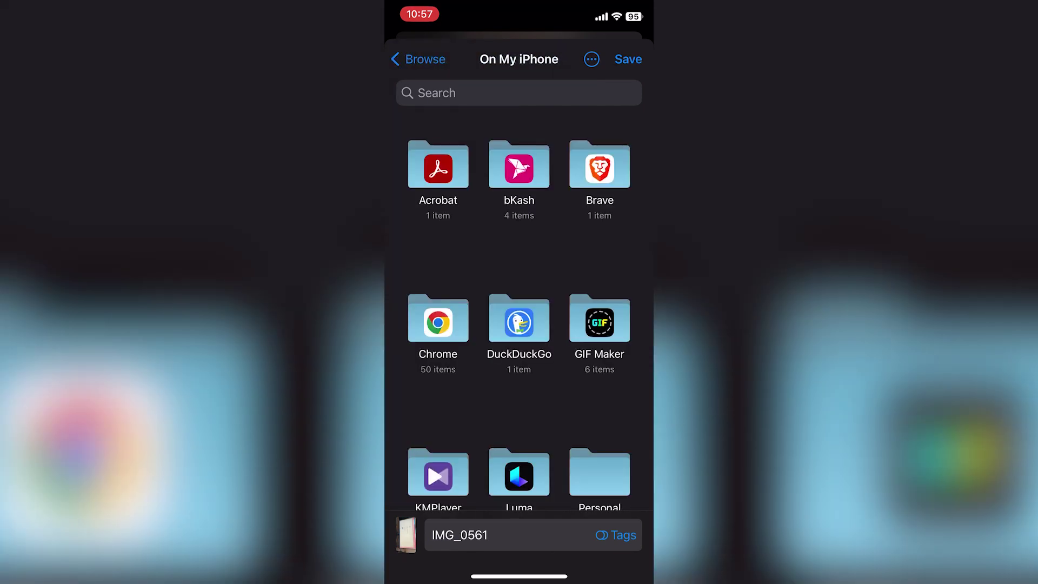
scroll(519, 324, "down", 3)
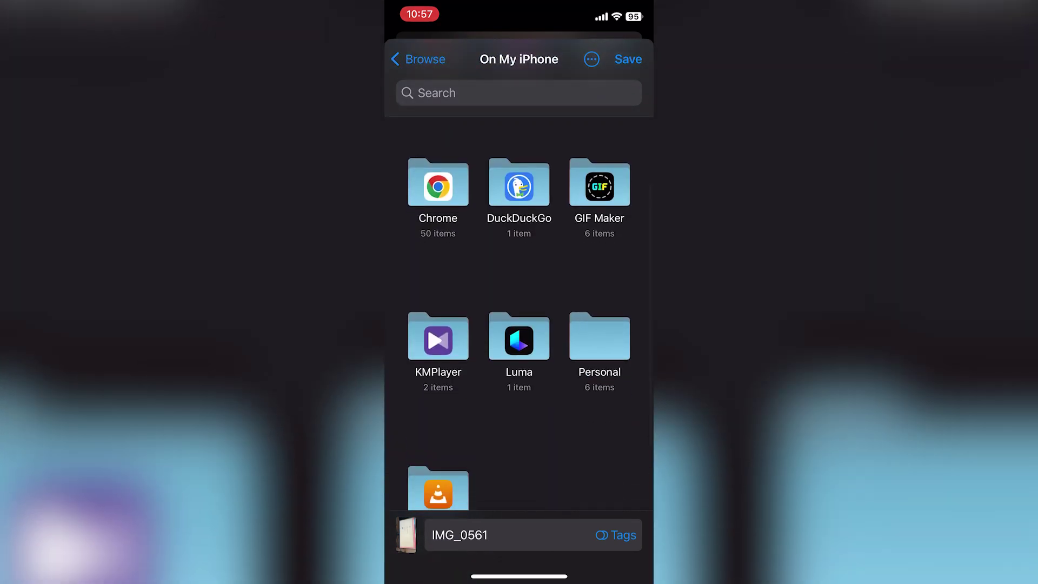
scroll(519, 325, "down", 2)
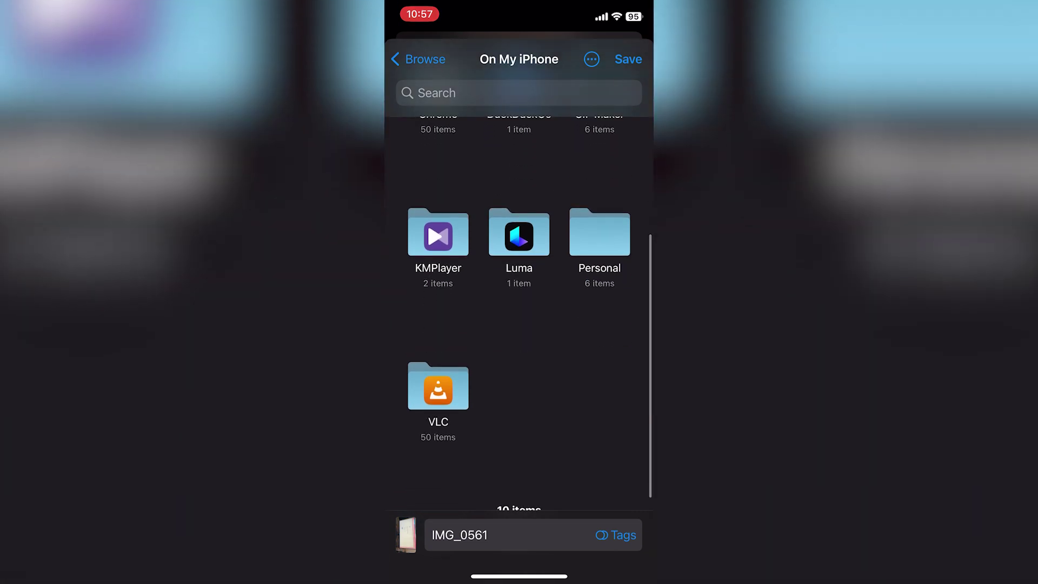
left_click(438, 381)
left_click(628, 59)
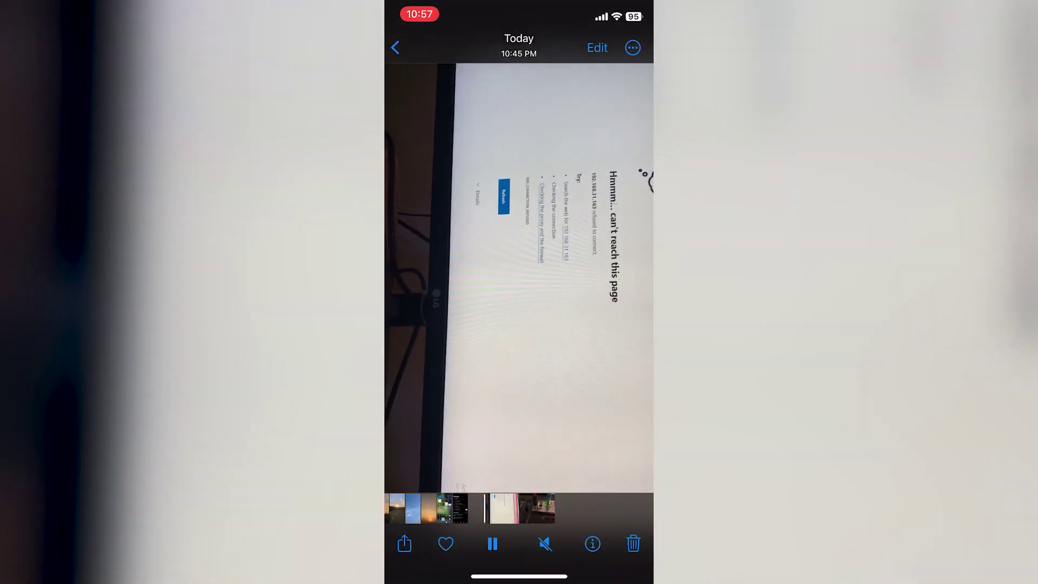
Leave Photos for the iPhone's home screen and open VLC from its last page
left_click_drag(519, 575, 543, 324)
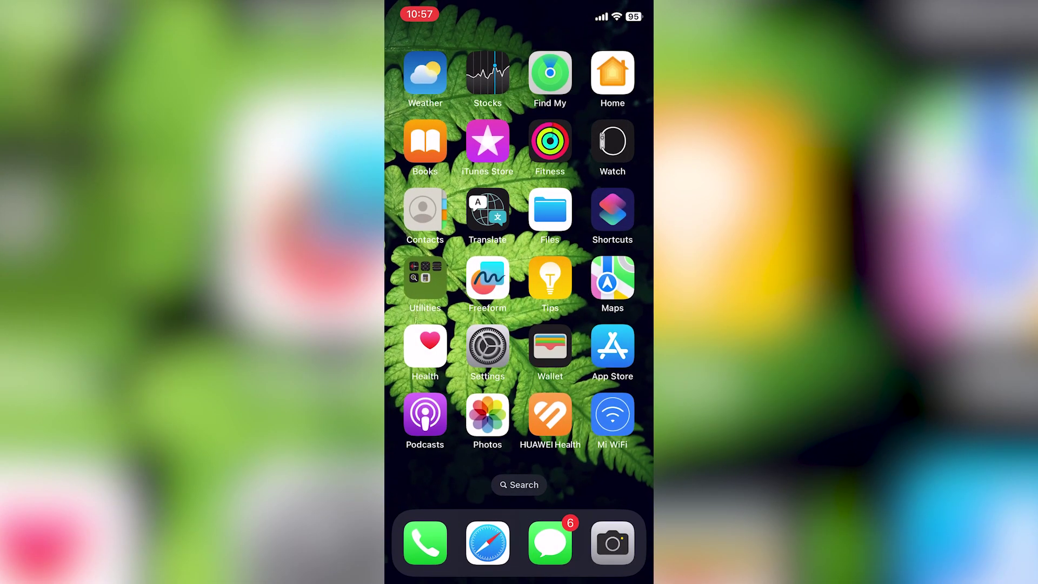
left_click_drag(605, 281, 444, 281)
left_click_drag(606, 281, 443, 281)
left_click_drag(606, 281, 443, 281)
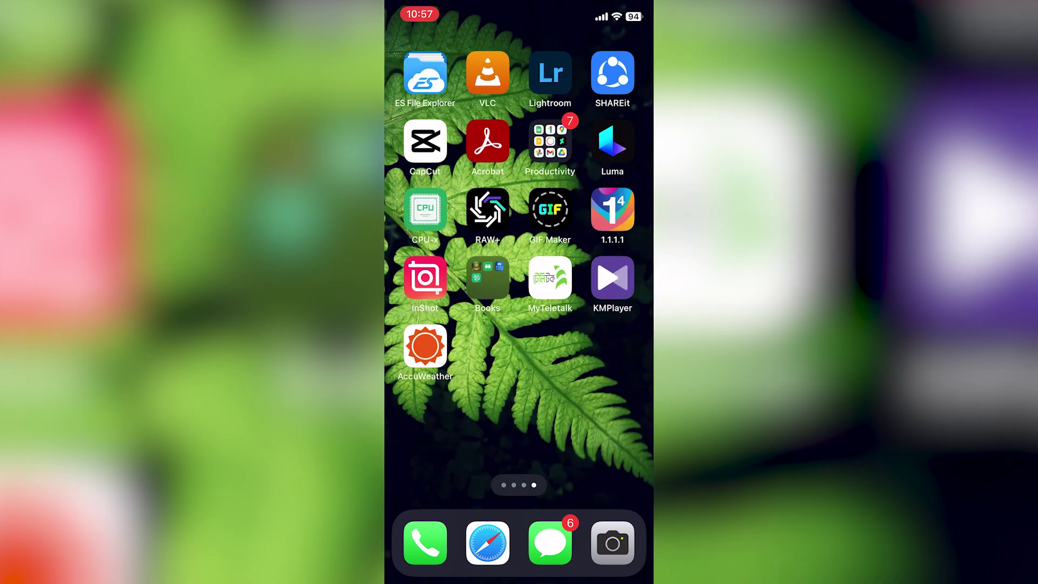
left_click(487, 73)
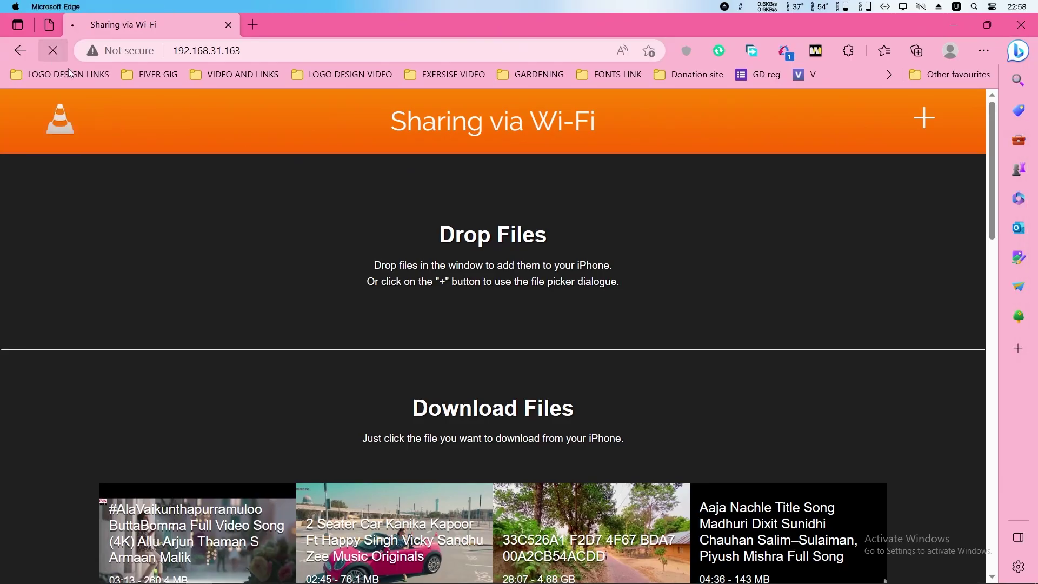
Find IMG_0561 on the computer's Wi-Fi sharing page and download it to G:\ with Free Download Manager
scroll(417, 313, "down", 9)
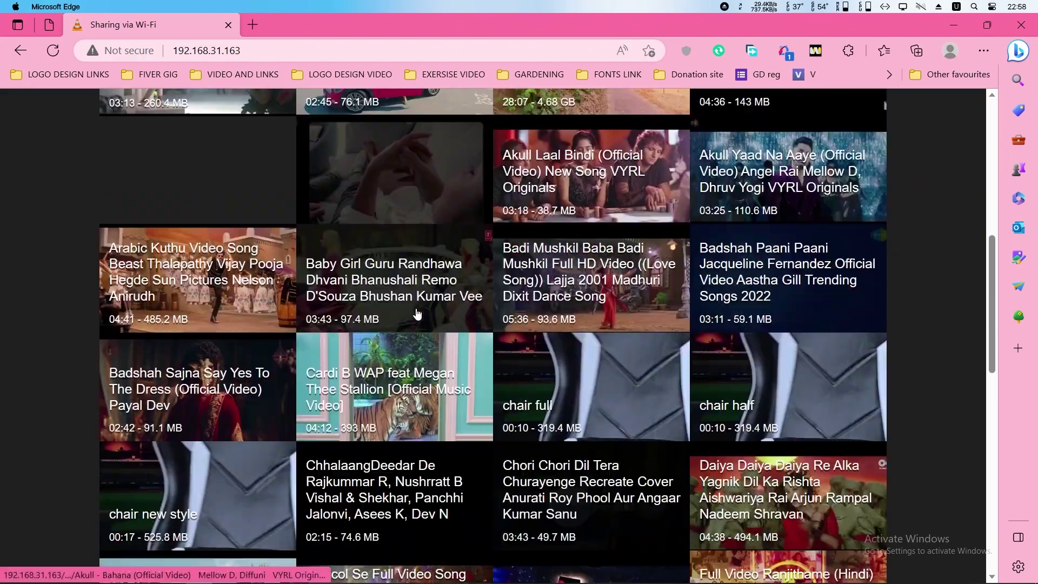
scroll(416, 313, "down", 10)
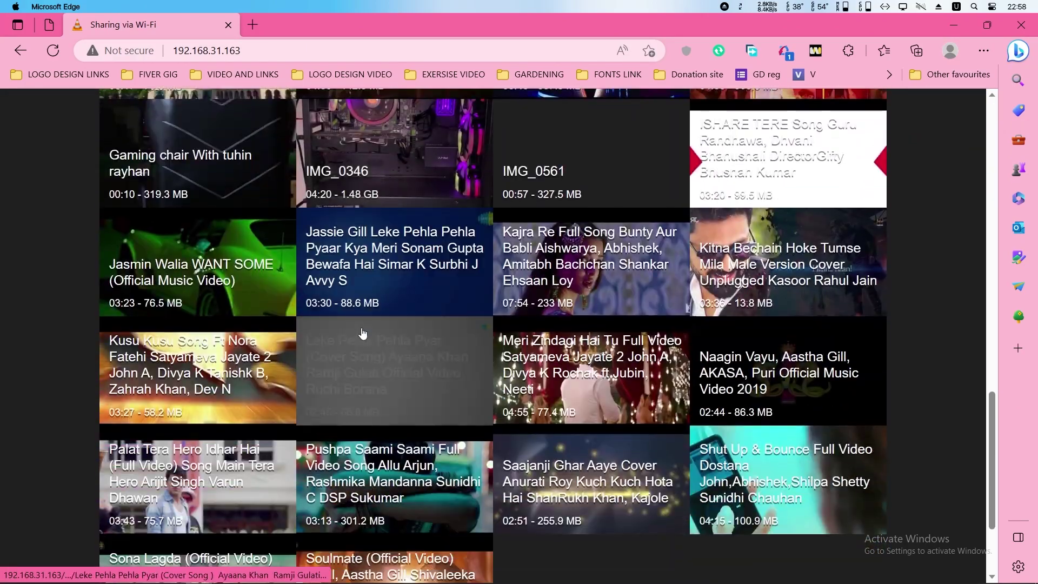
scroll(362, 333, "down", 2)
scroll(871, 447, "up", 1)
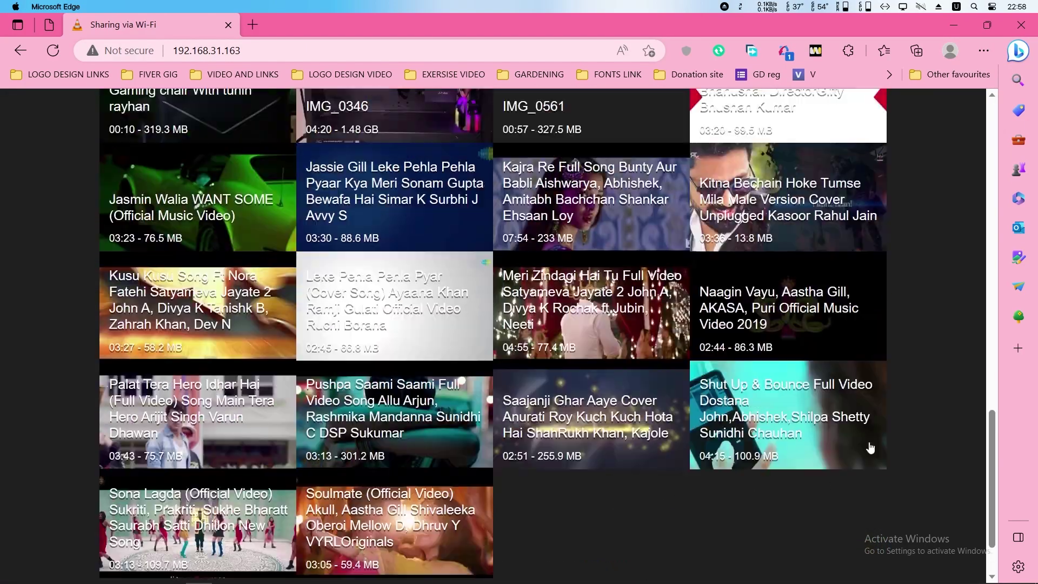
scroll(882, 443, "up", 6)
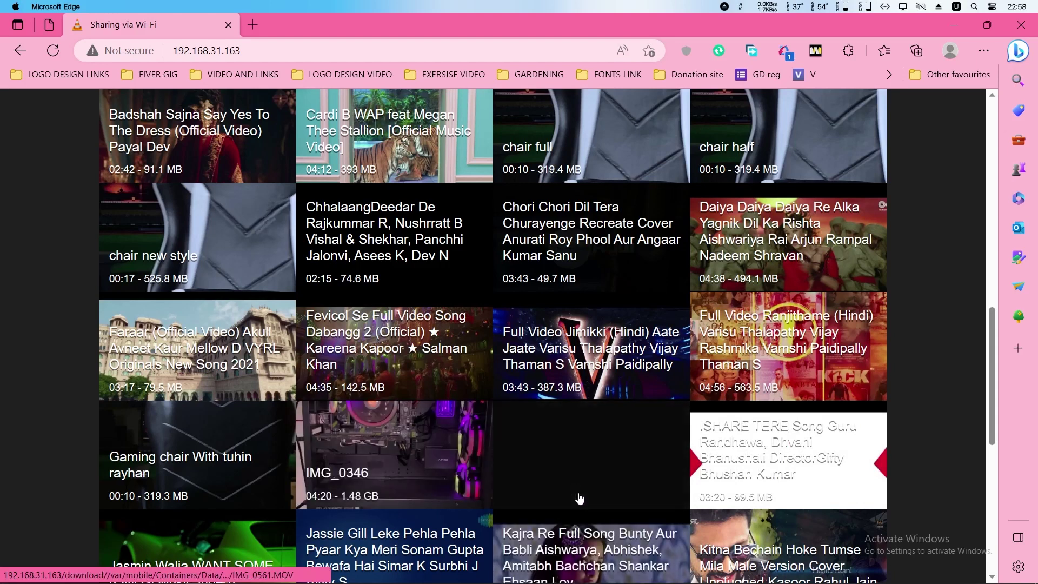
left_click(617, 470)
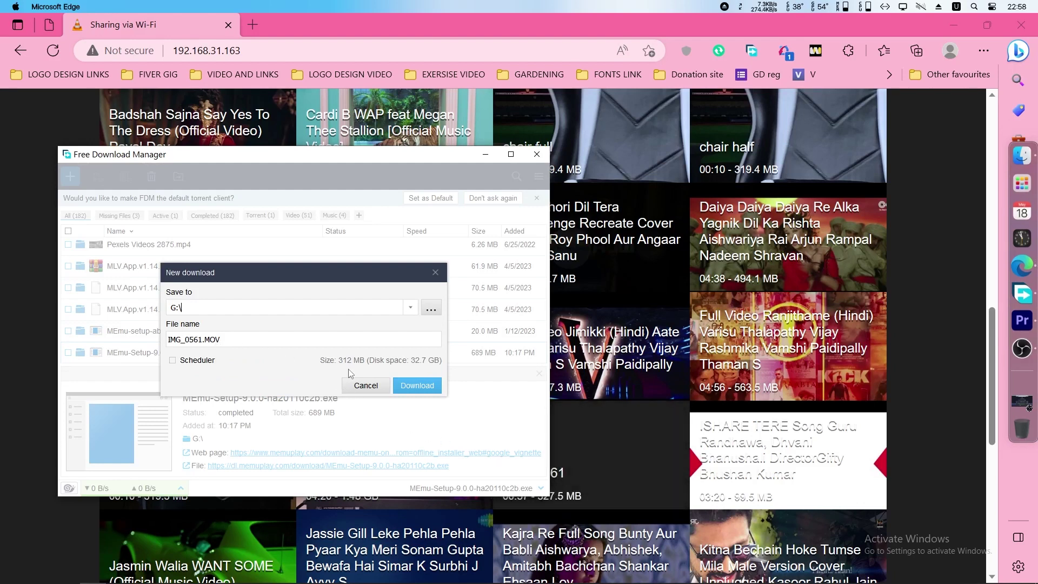
left_click(426, 386)
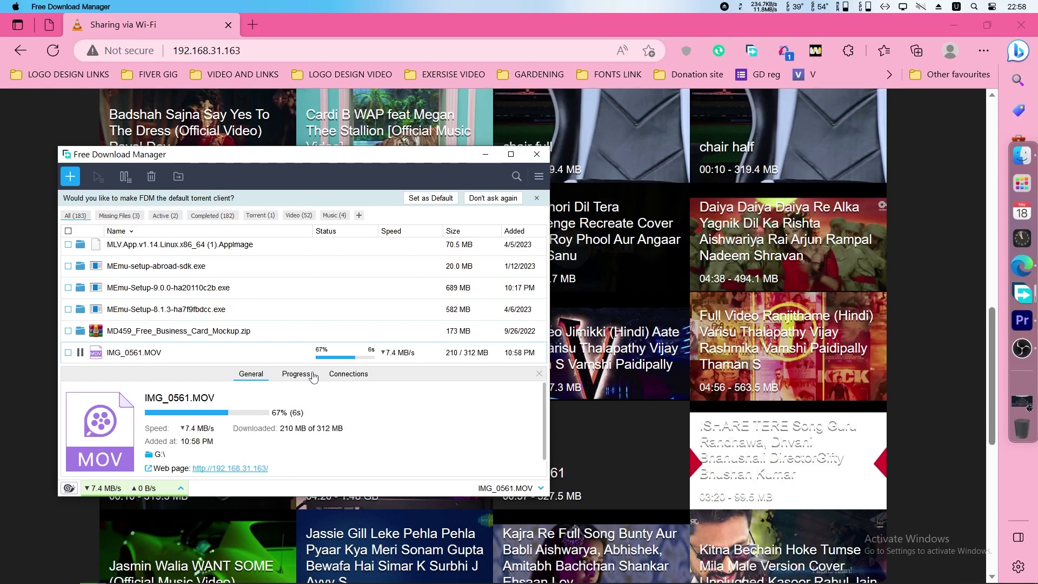
left_click(255, 38)
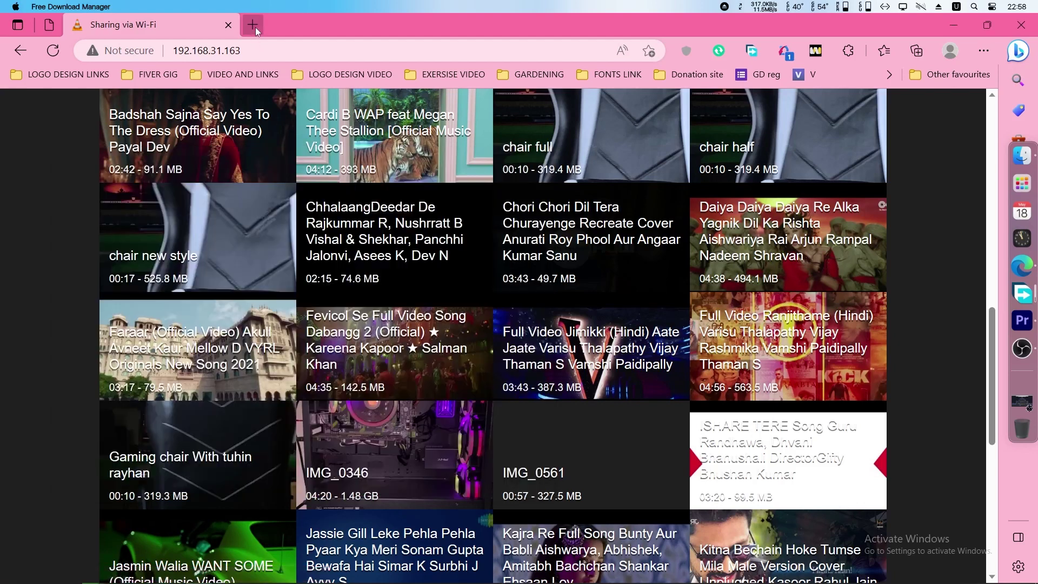
left_click(256, 27)
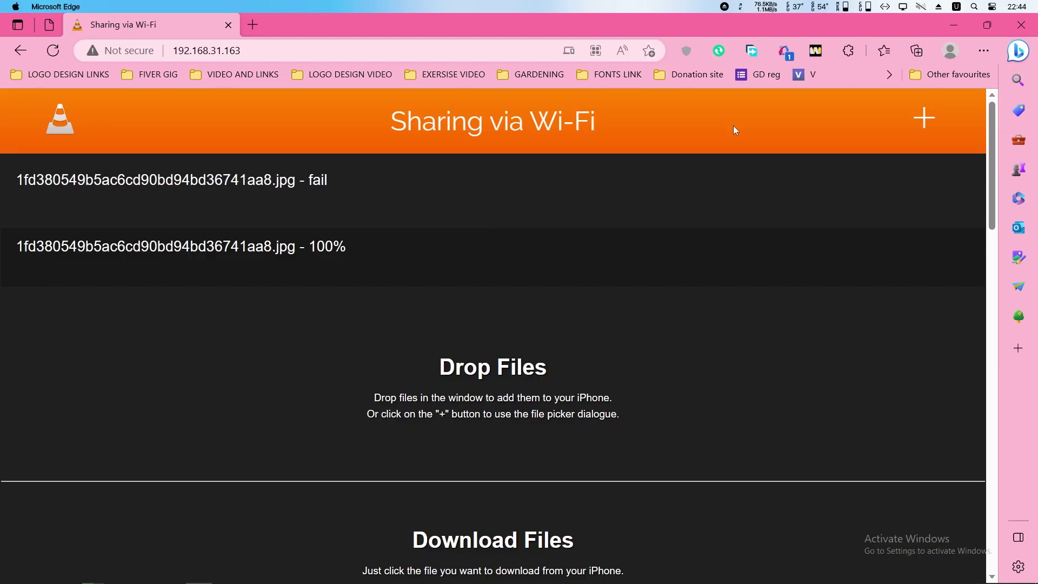
Reload the sharing page at 192.168.31.163 repeatedly to test whether the computer can still reach the iPhone
left_click(60, 51)
left_click(566, 130)
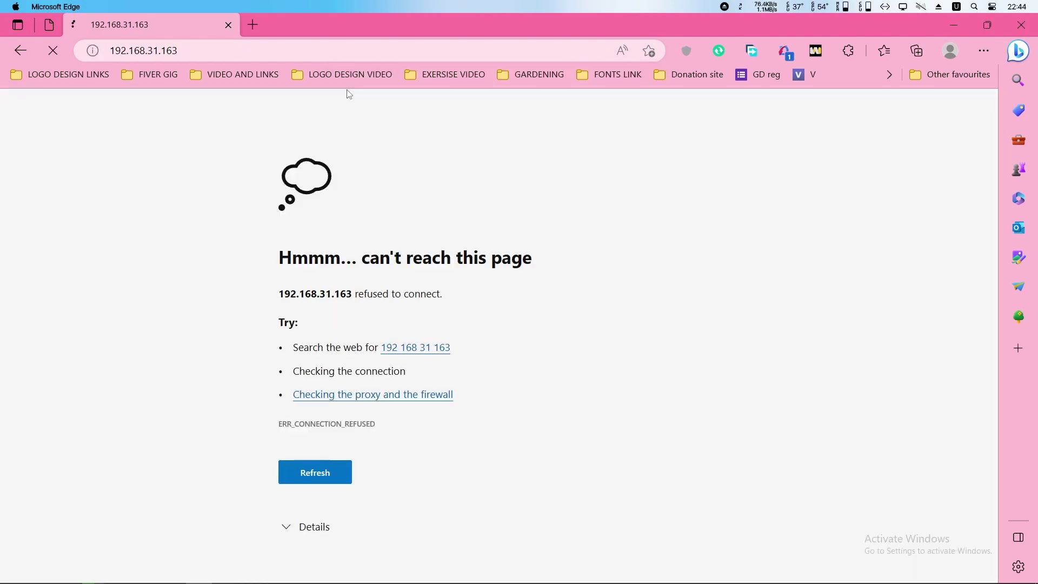
left_click_drag(355, 294, 427, 310)
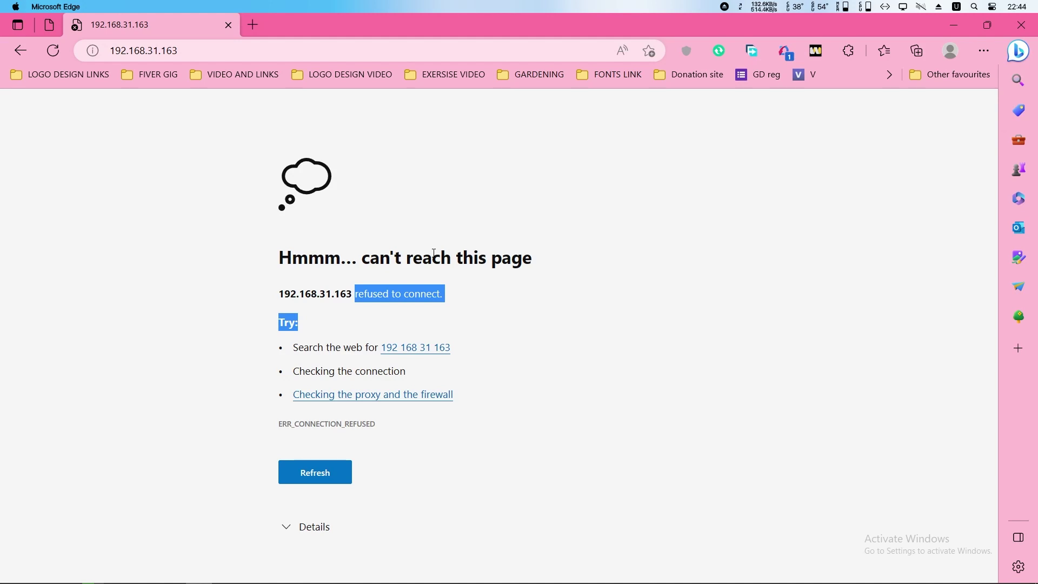
left_click(345, 256)
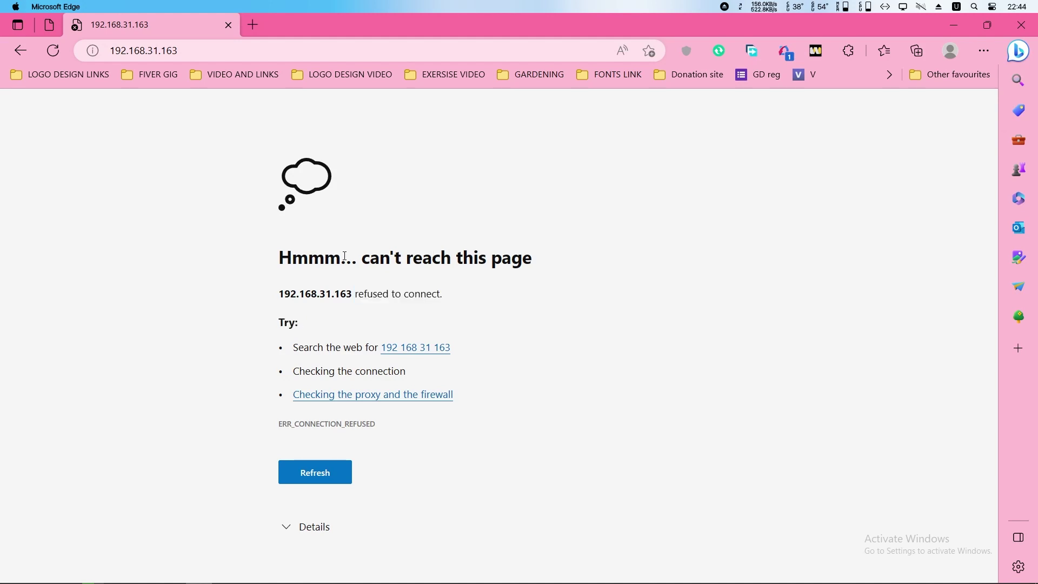
key("F5")
key("F5")
left_click(53, 51)
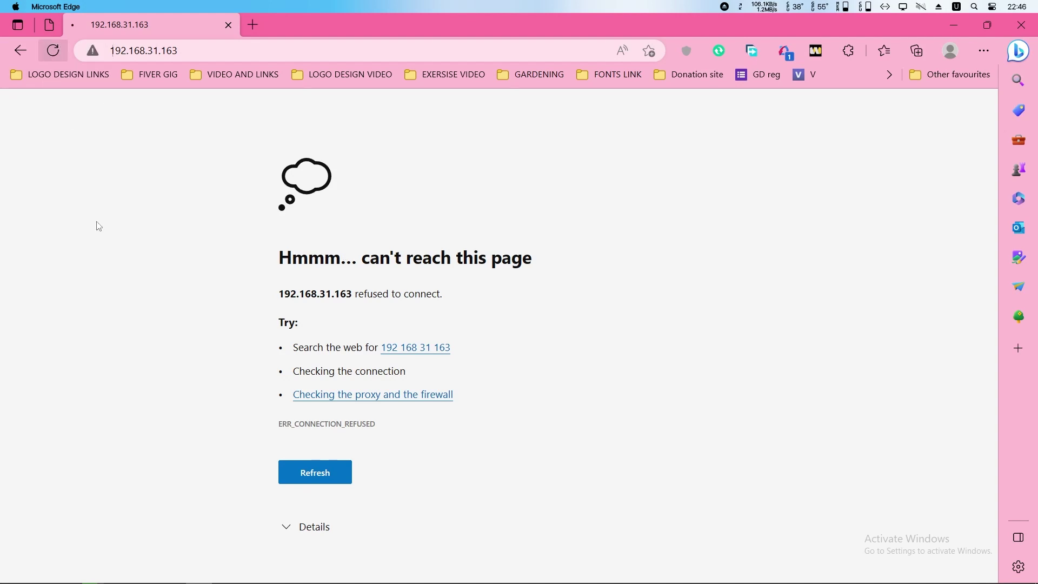